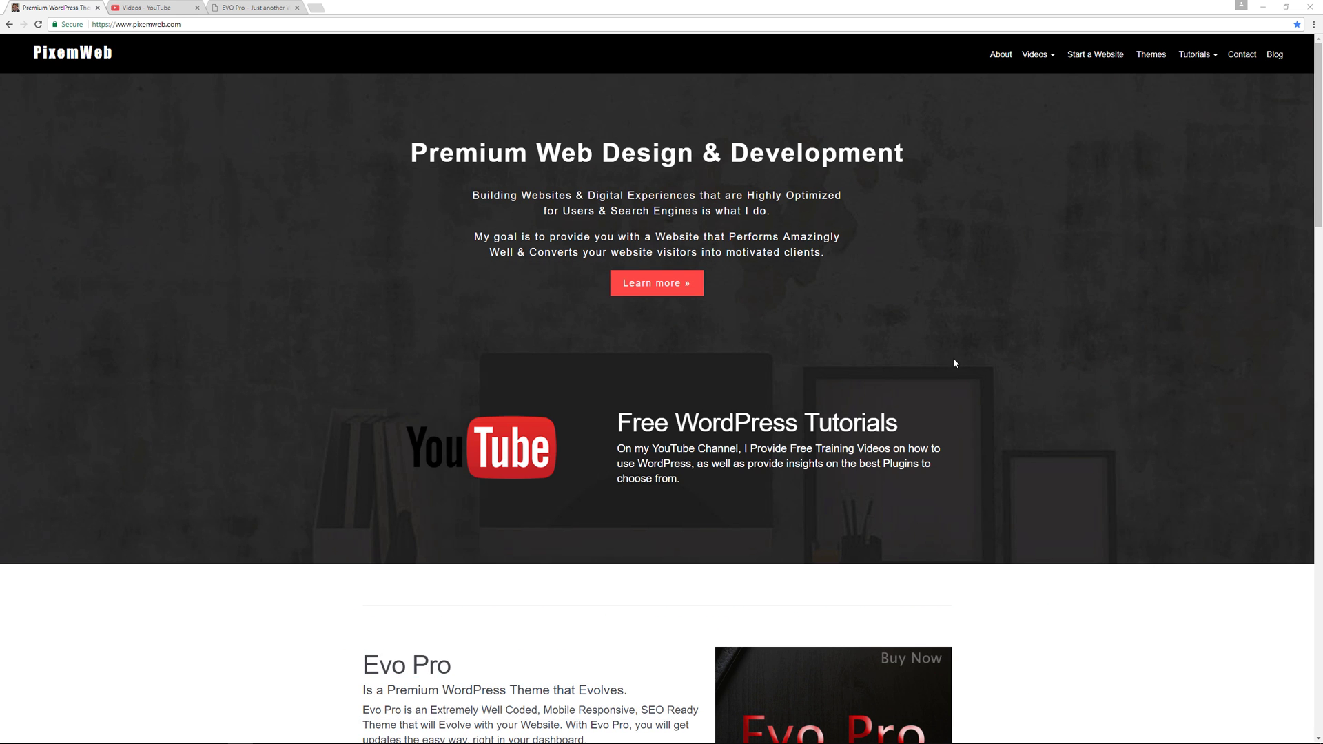
# Glance at the YouTube channel, then browse PixemWeb's blog and open the Web Development Tools post.
pyautogui.click(141, 8)
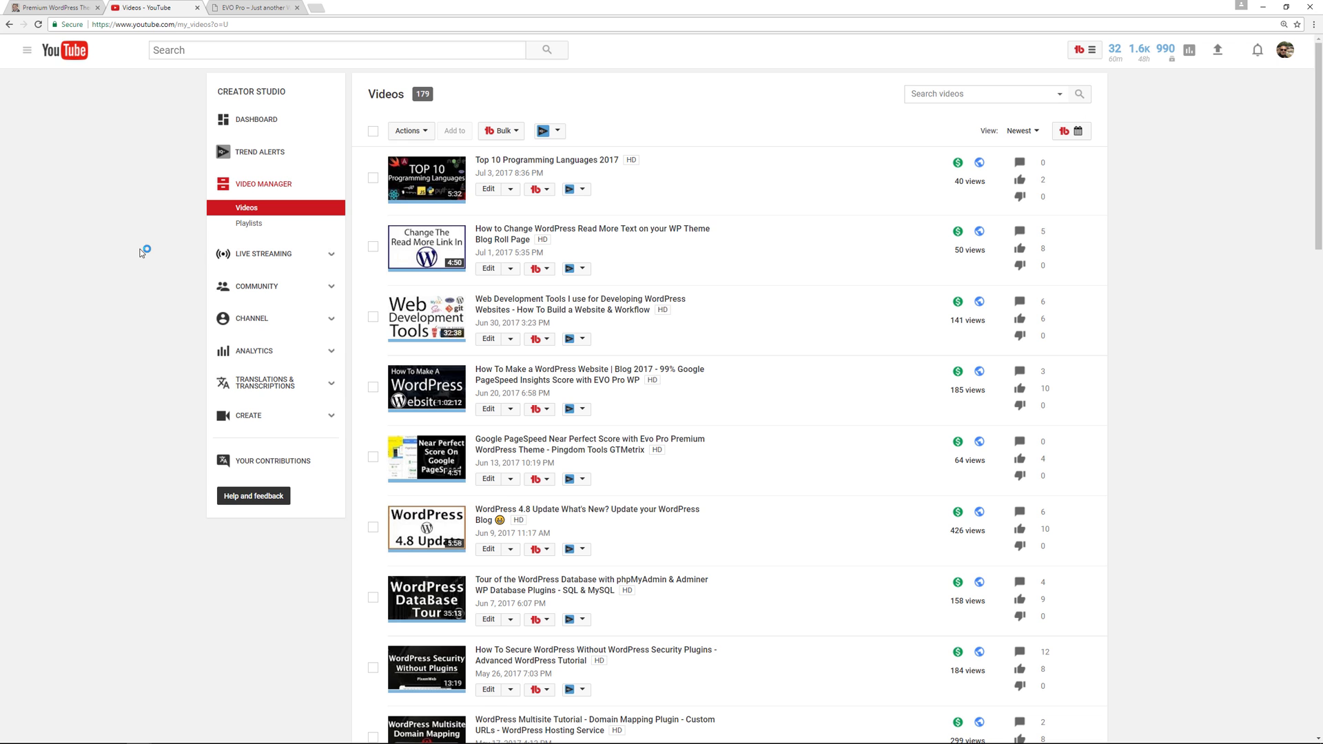
pyautogui.click(54, 7)
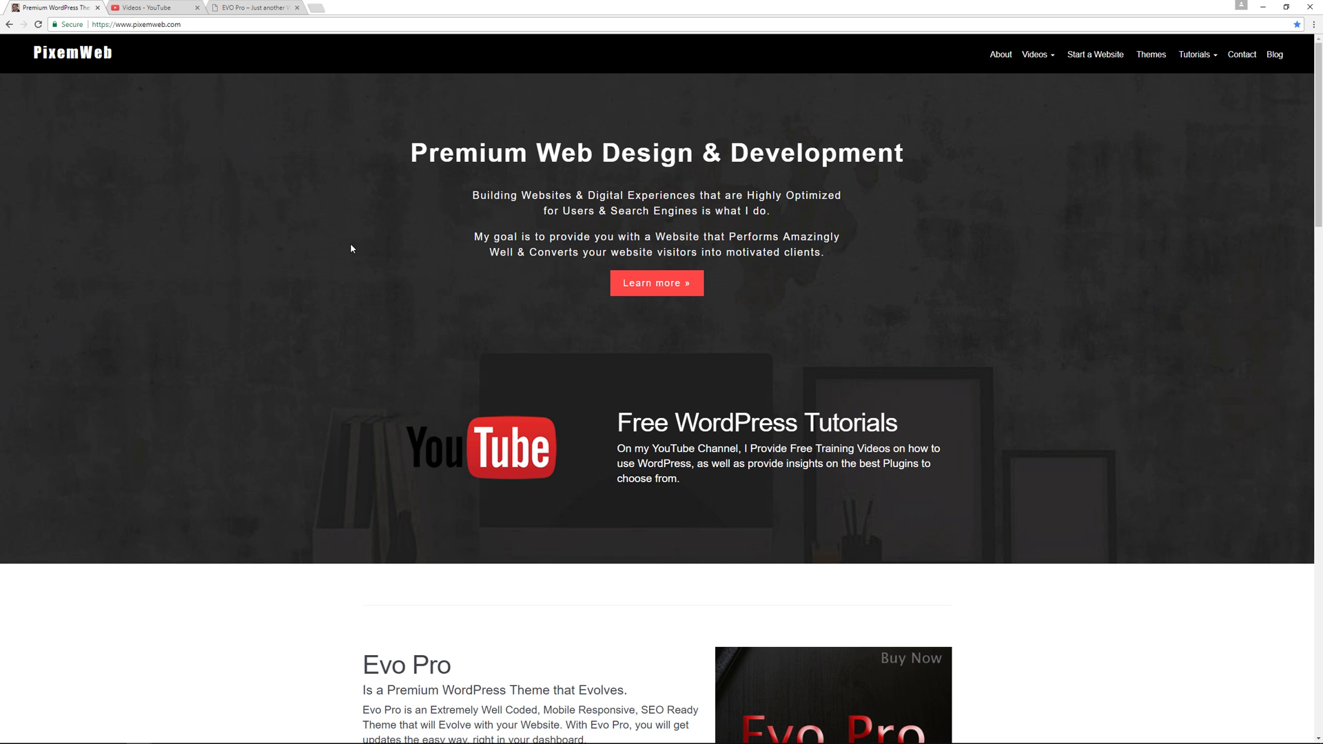
pyautogui.click(1274, 54)
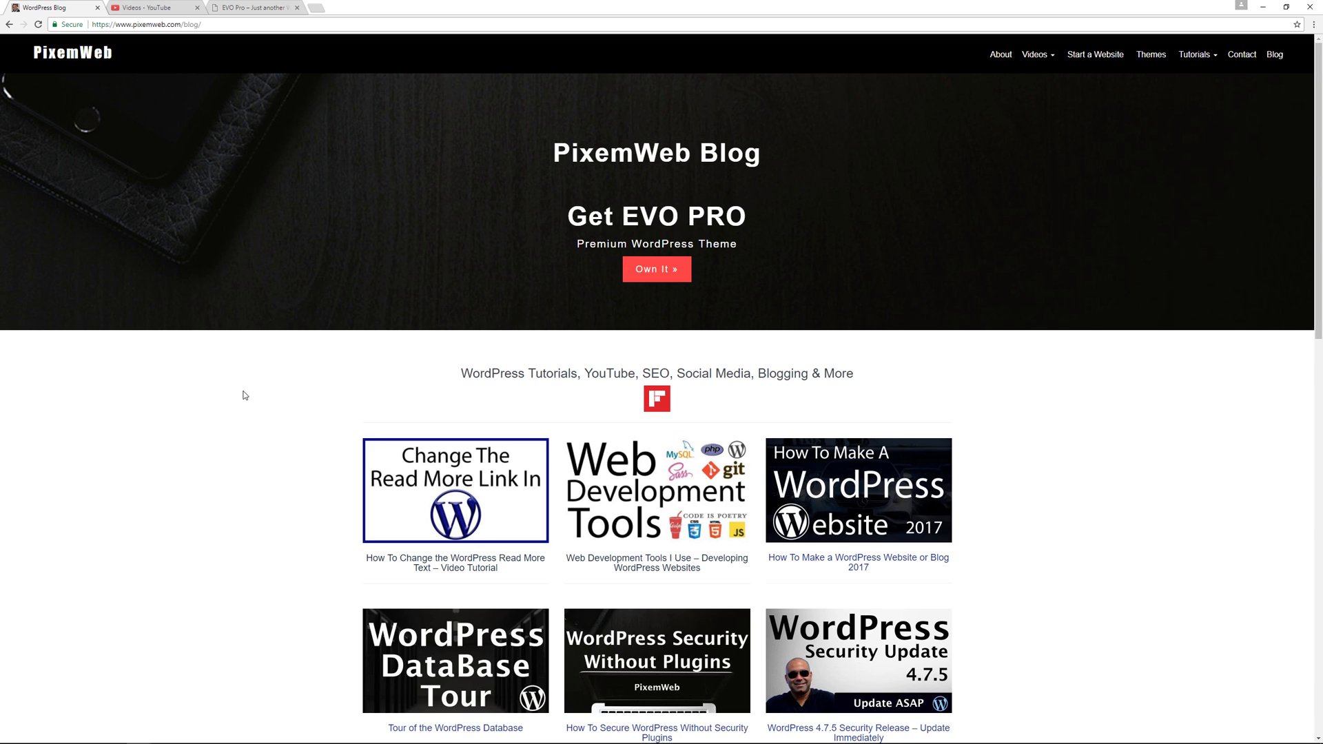
pyautogui.click(653, 490)
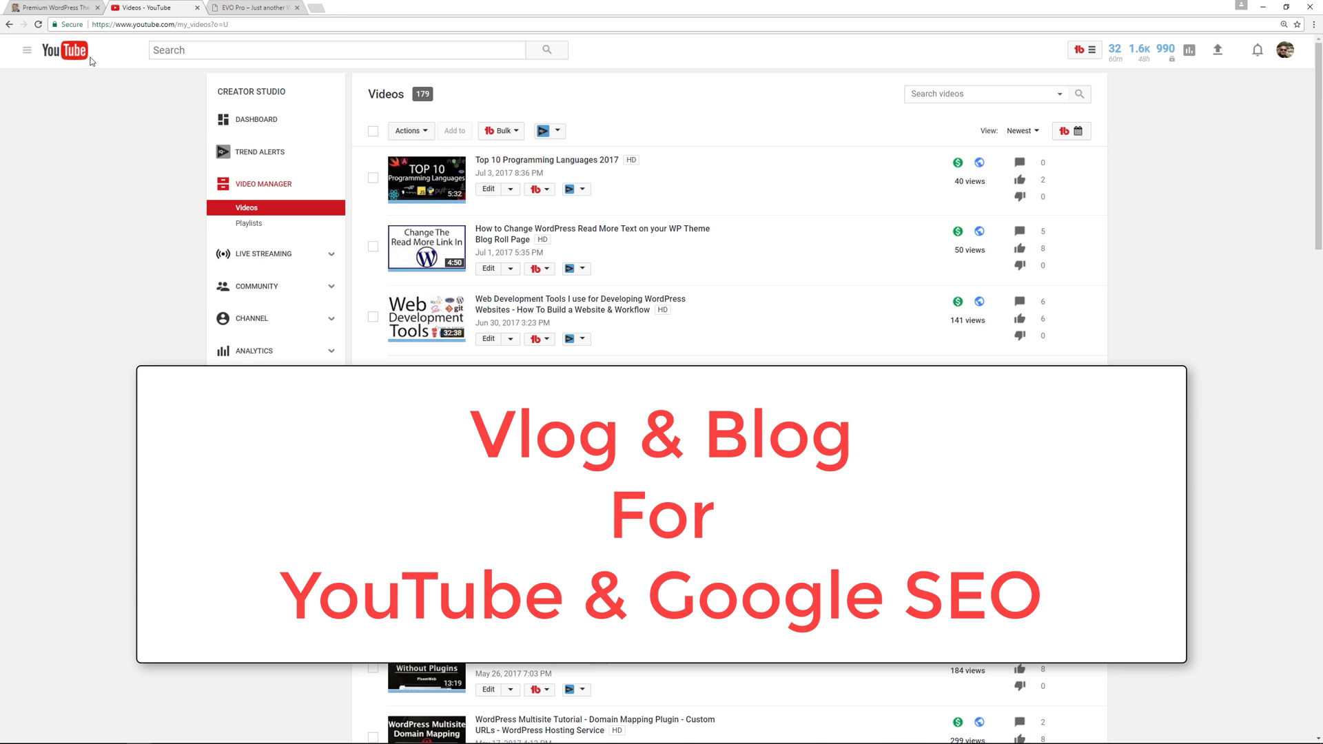
# Leave YouTube Studio and go back to the PixemWeb home page tab.
pyautogui.click(56, 8)
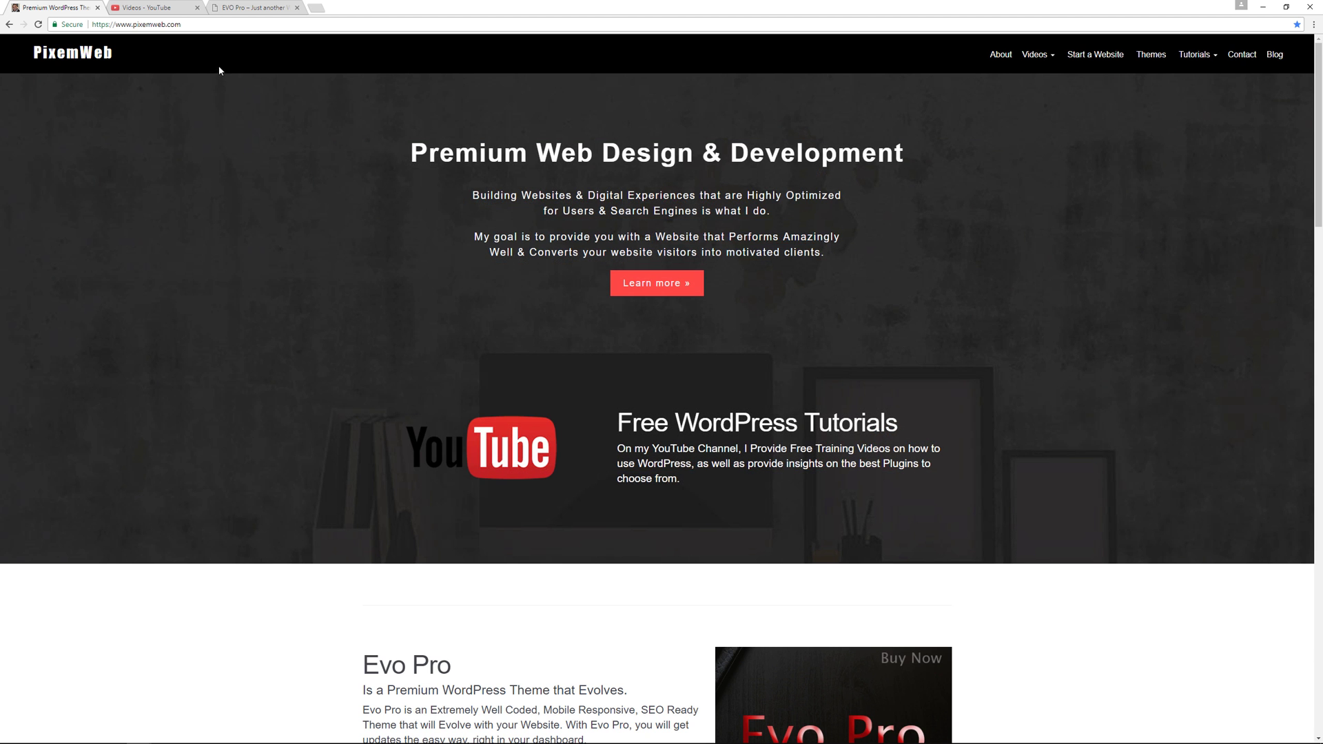
# On the local WordPress site, find and install the Automatic Featured Images from Videos plugin.
pyautogui.click(239, 9)
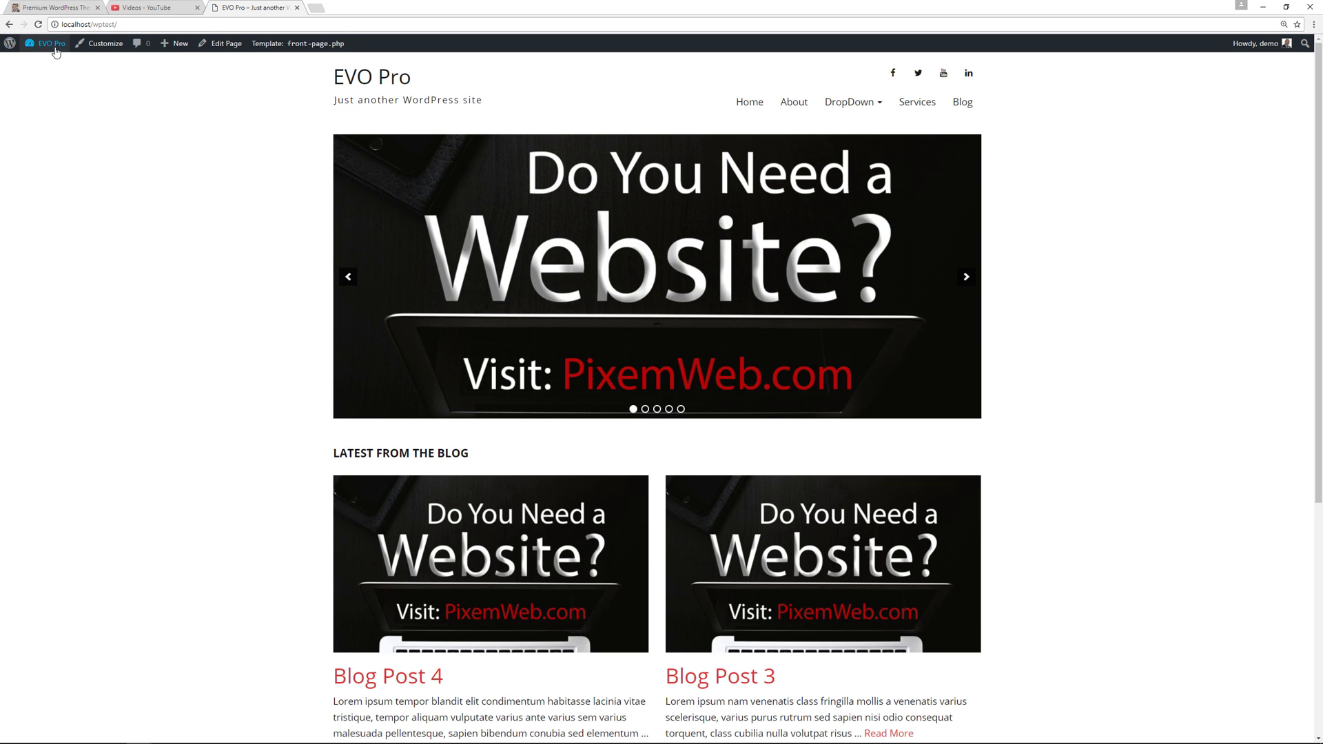
pyautogui.click(54, 49)
pyautogui.moveTo(25, 262)
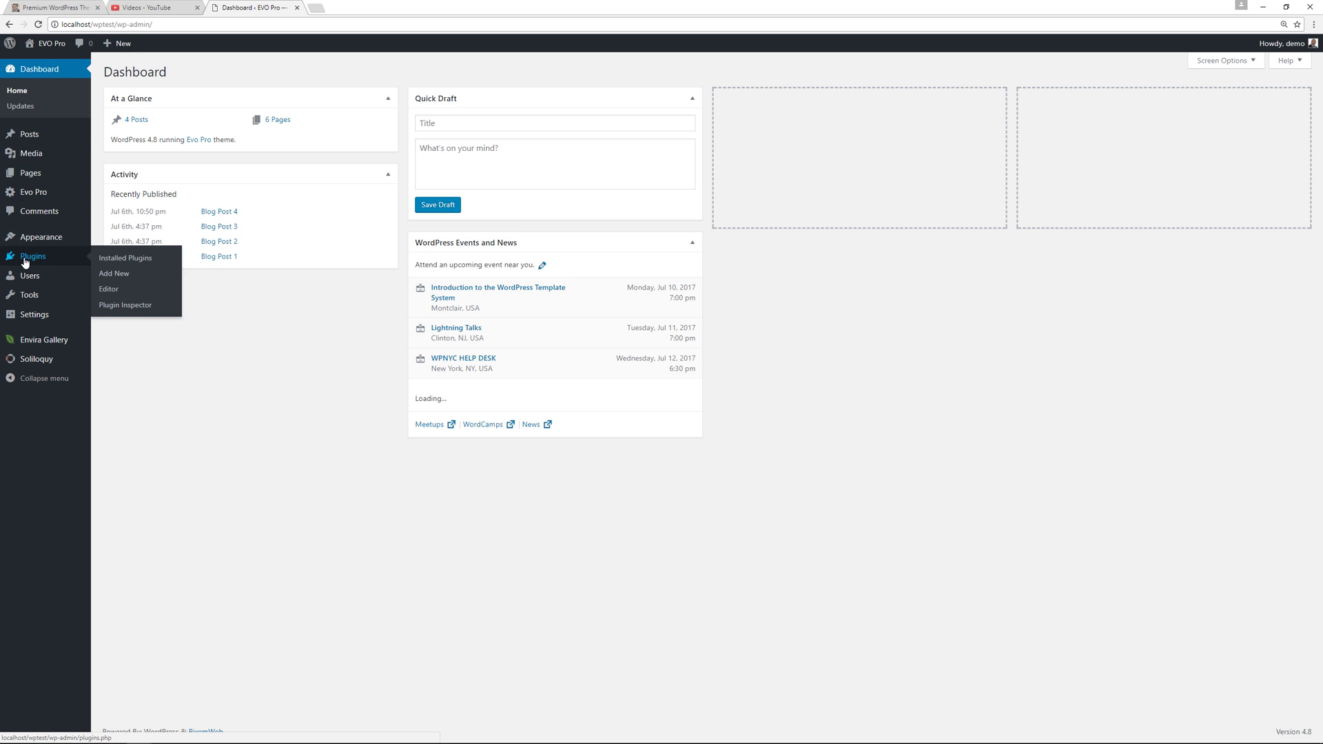
pyautogui.click(111, 276)
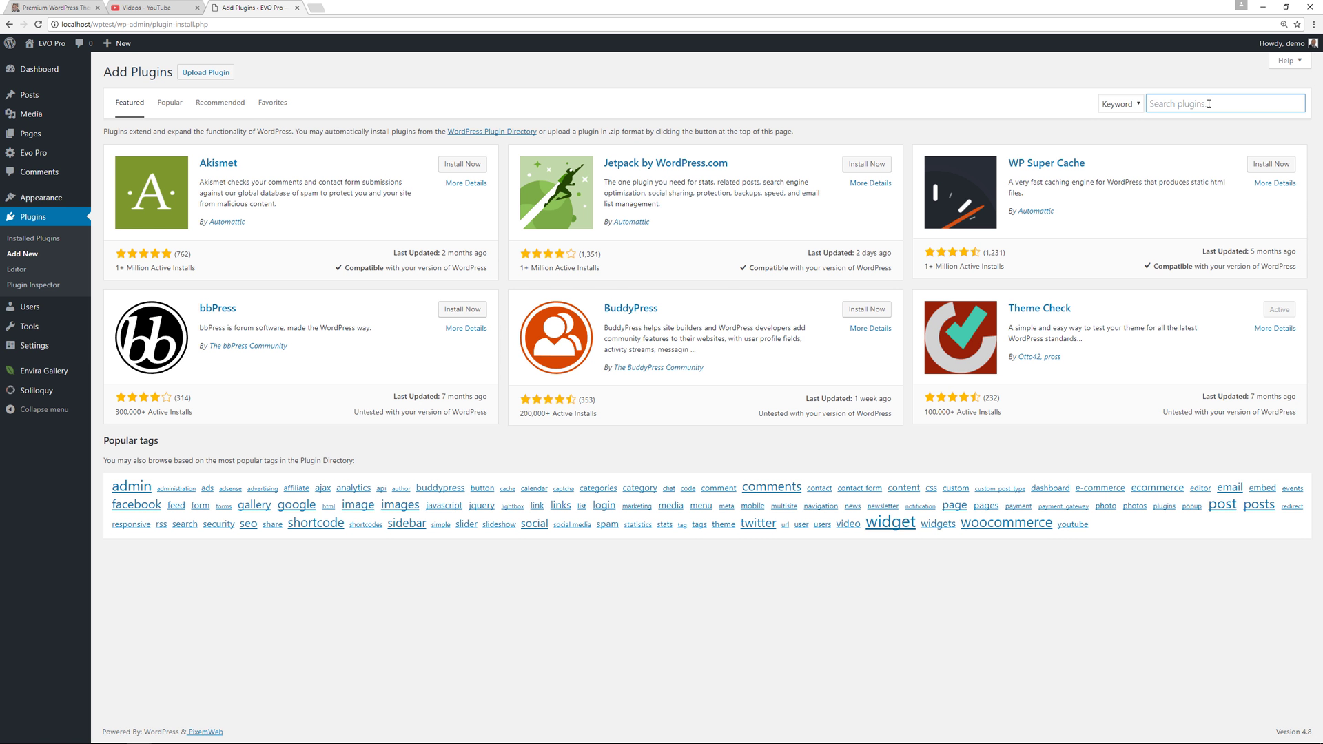
pyautogui.write('automatic featured images from video')
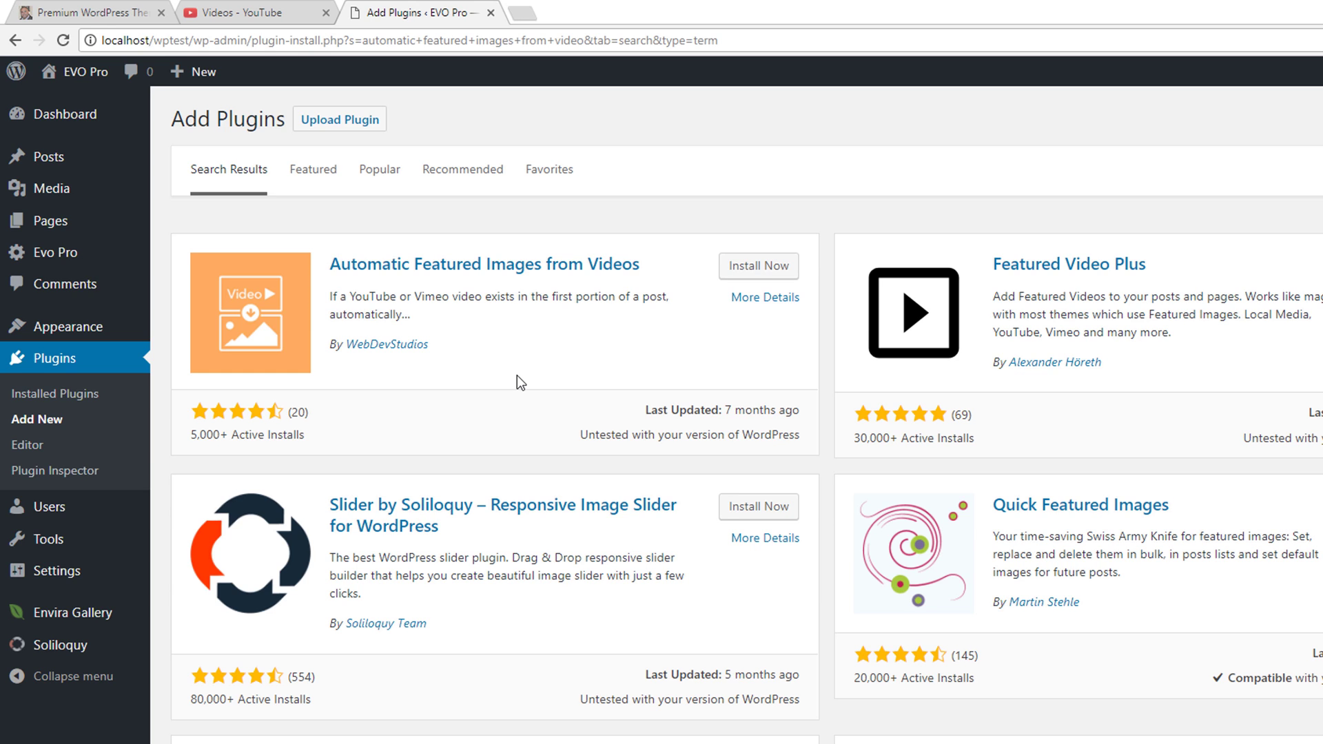
pyautogui.click(768, 271)
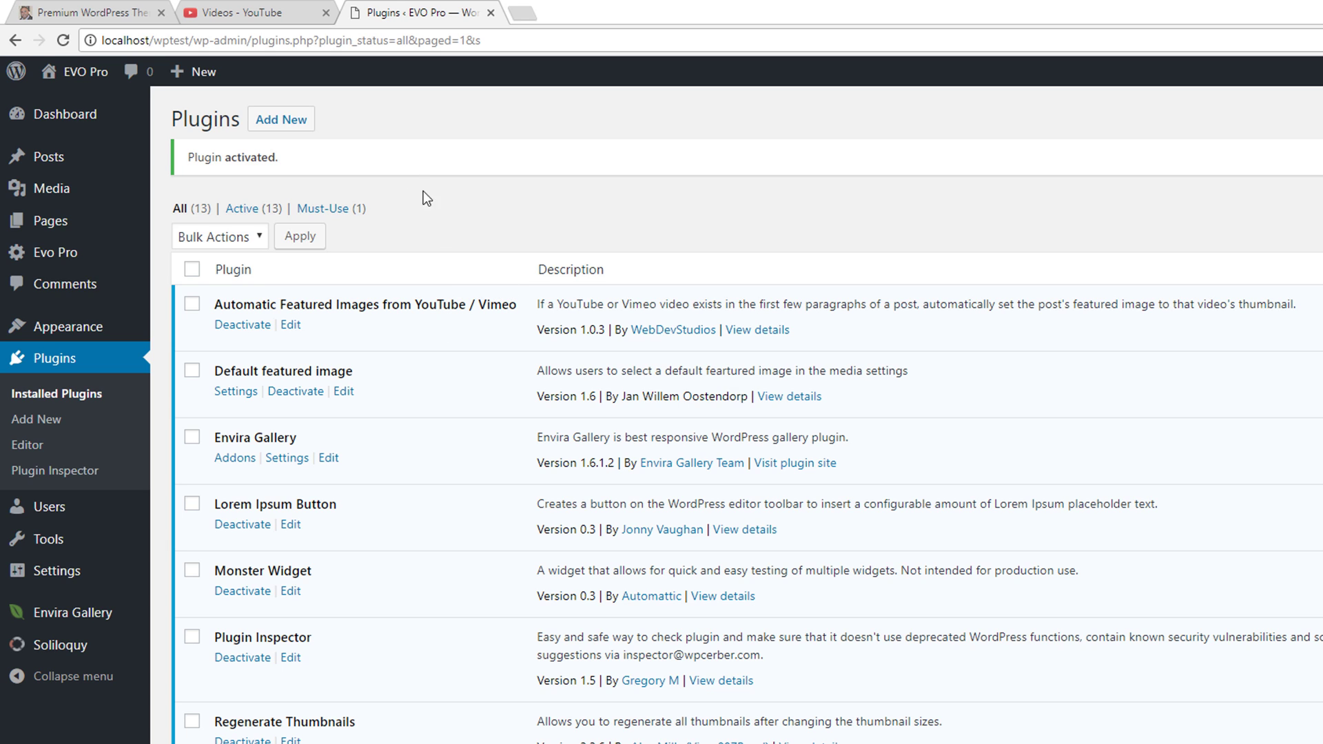
# Start a new post titled 'Video Thumbnail'.
pyautogui.moveTo(200, 72)
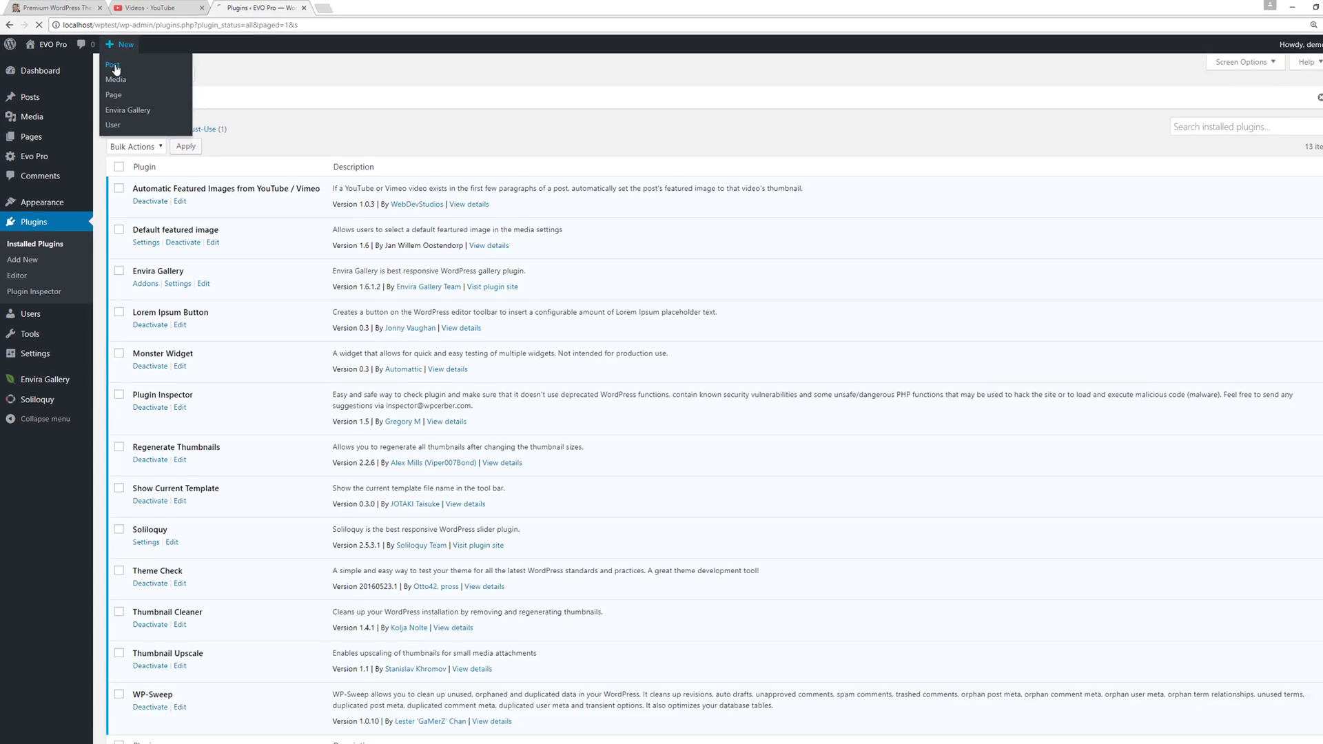
pyautogui.click(166, 100)
pyautogui.write('Video Thu')
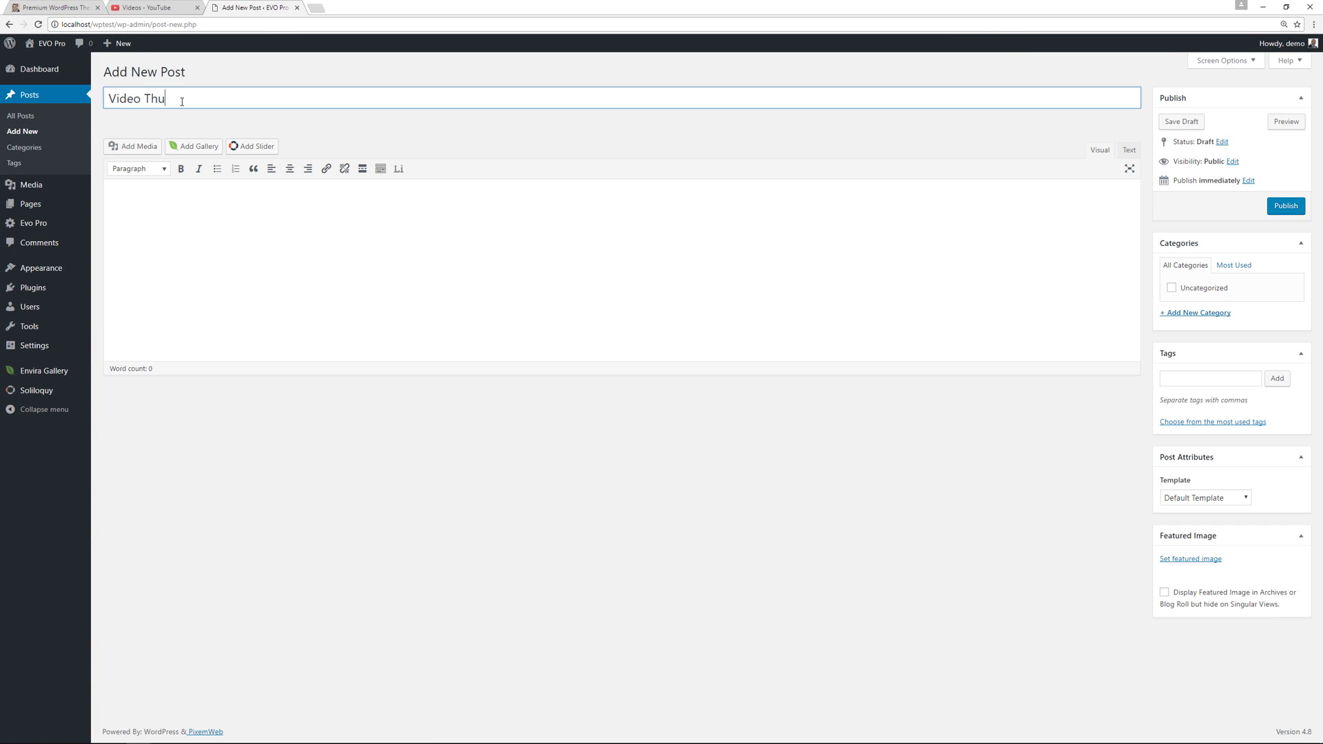
pyautogui.write('mbnail')
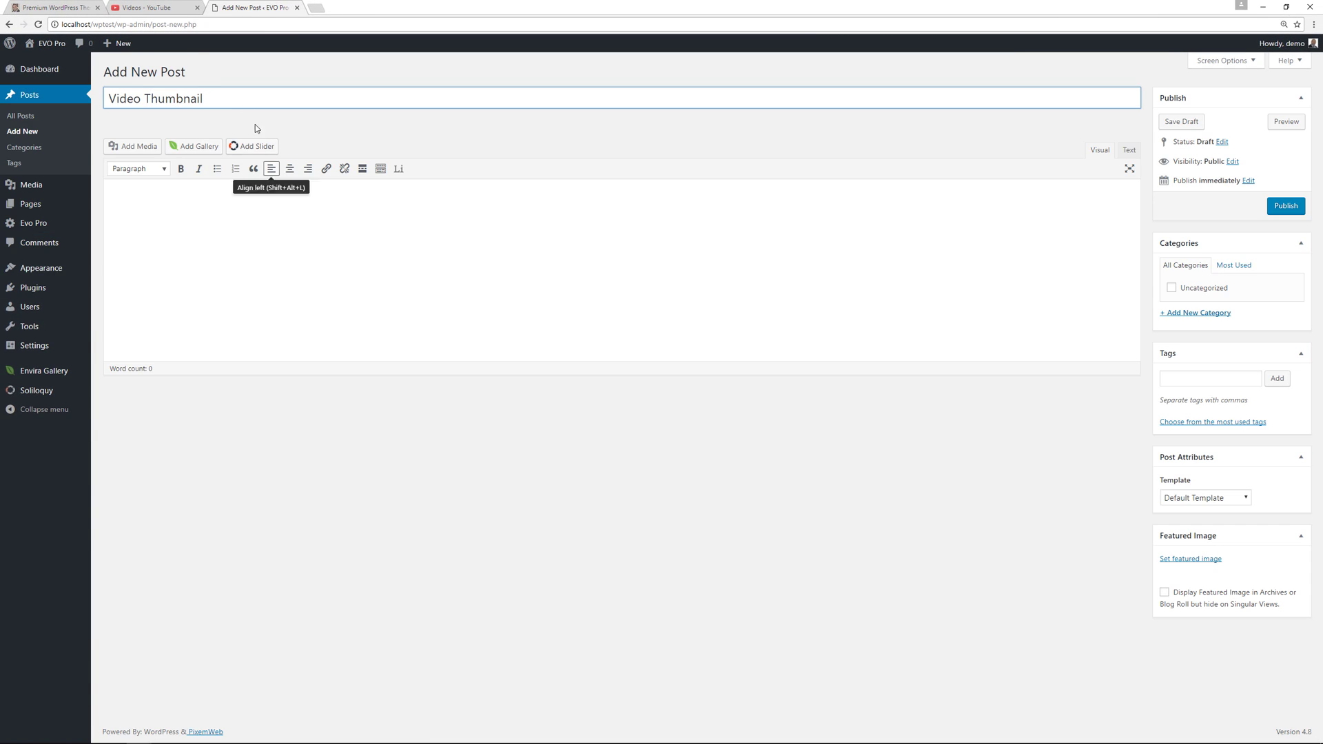
pyautogui.click(157, 11)
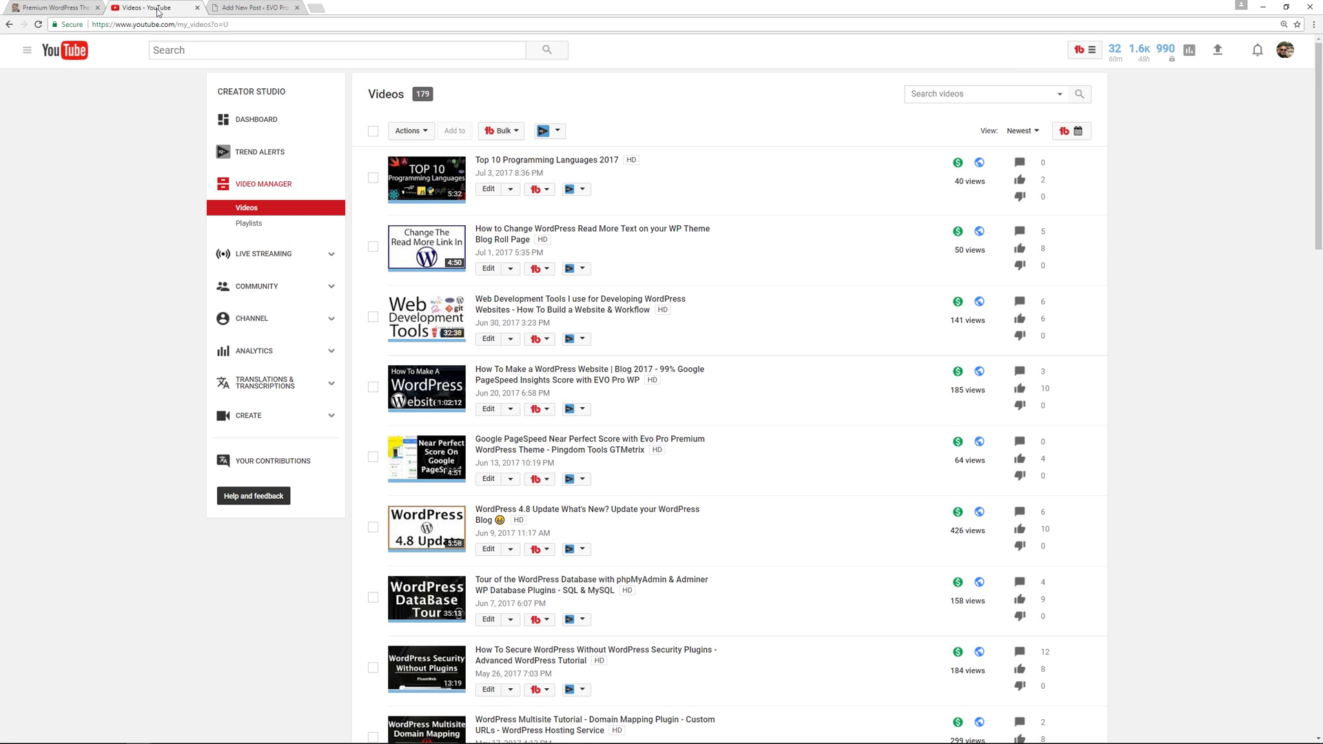
# Copy a video's Direct Video Link from its TubeBuddy Info details and return to the new post.
pyautogui.scroll(-2, 112, 215)
pyautogui.click(545, 297)
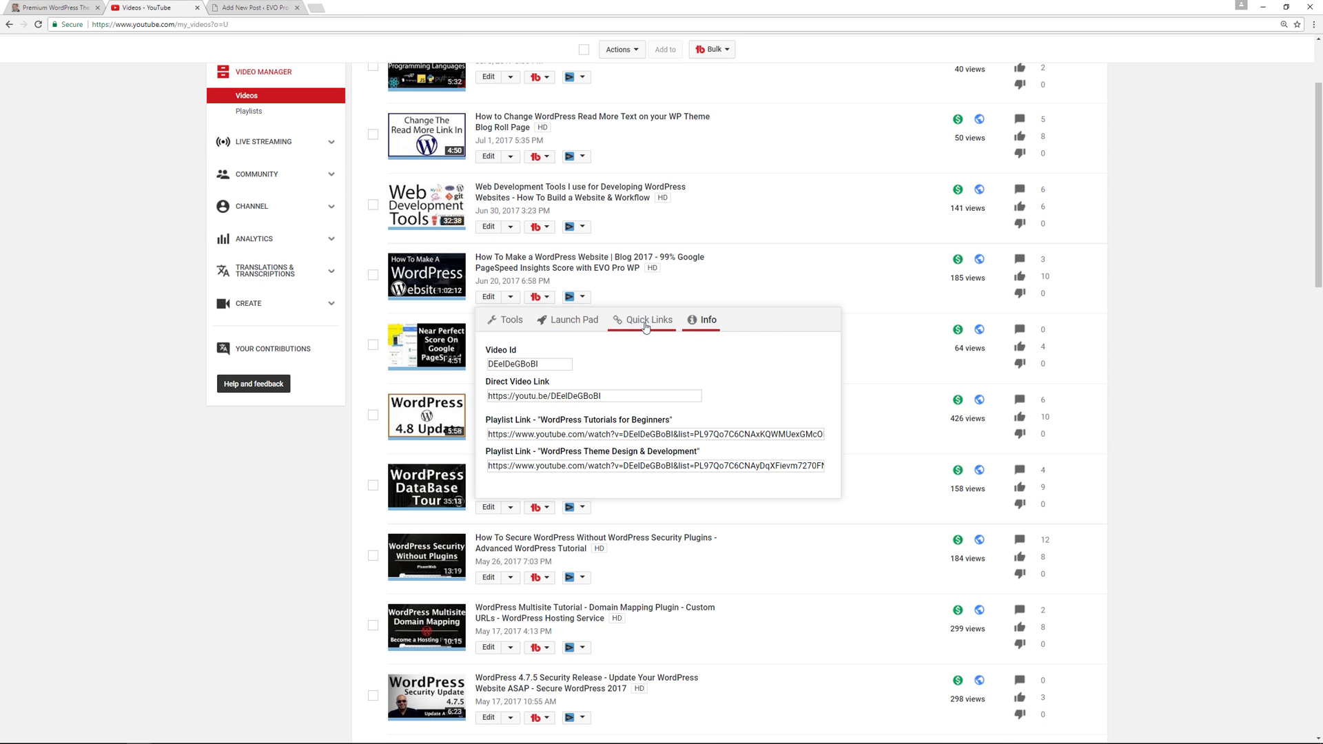
pyautogui.click(551, 396)
pyautogui.hotkey('ctrl', 'c')
pyautogui.click(97, 266)
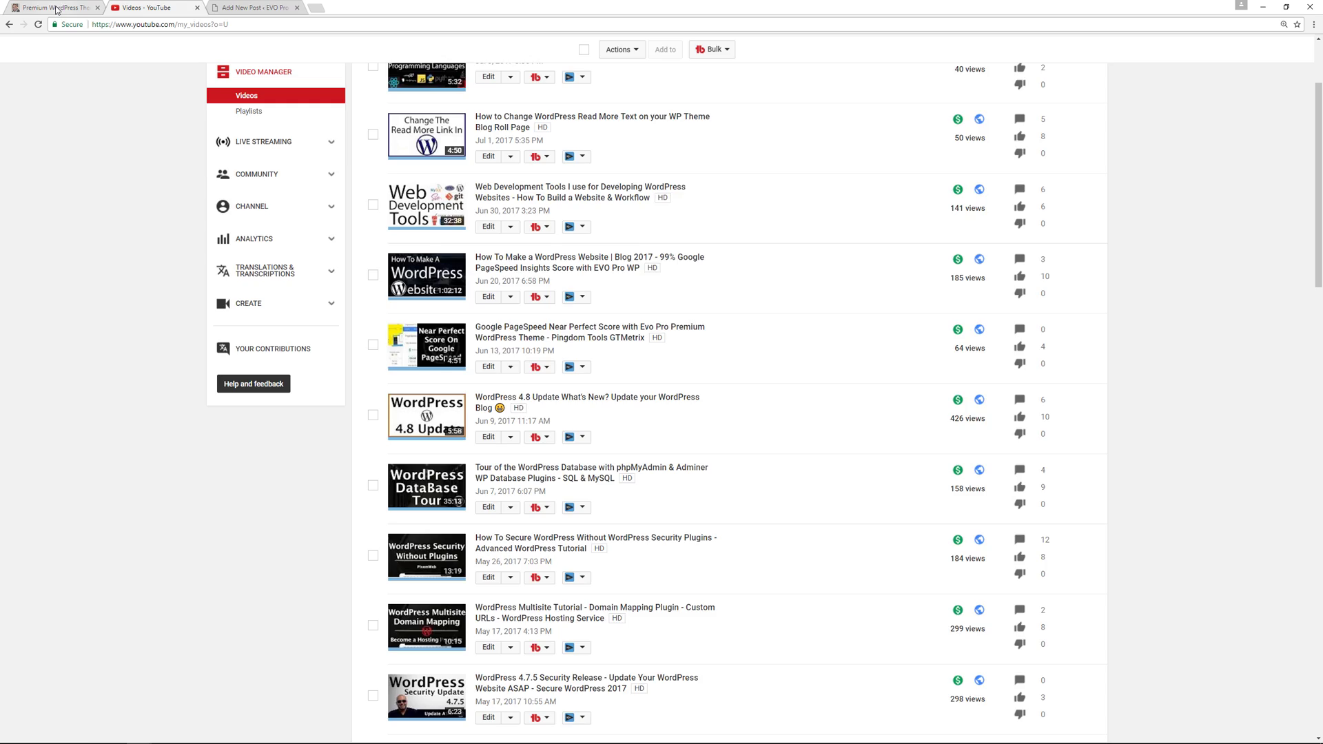
pyautogui.hotkey('ctrl', 'Tab')
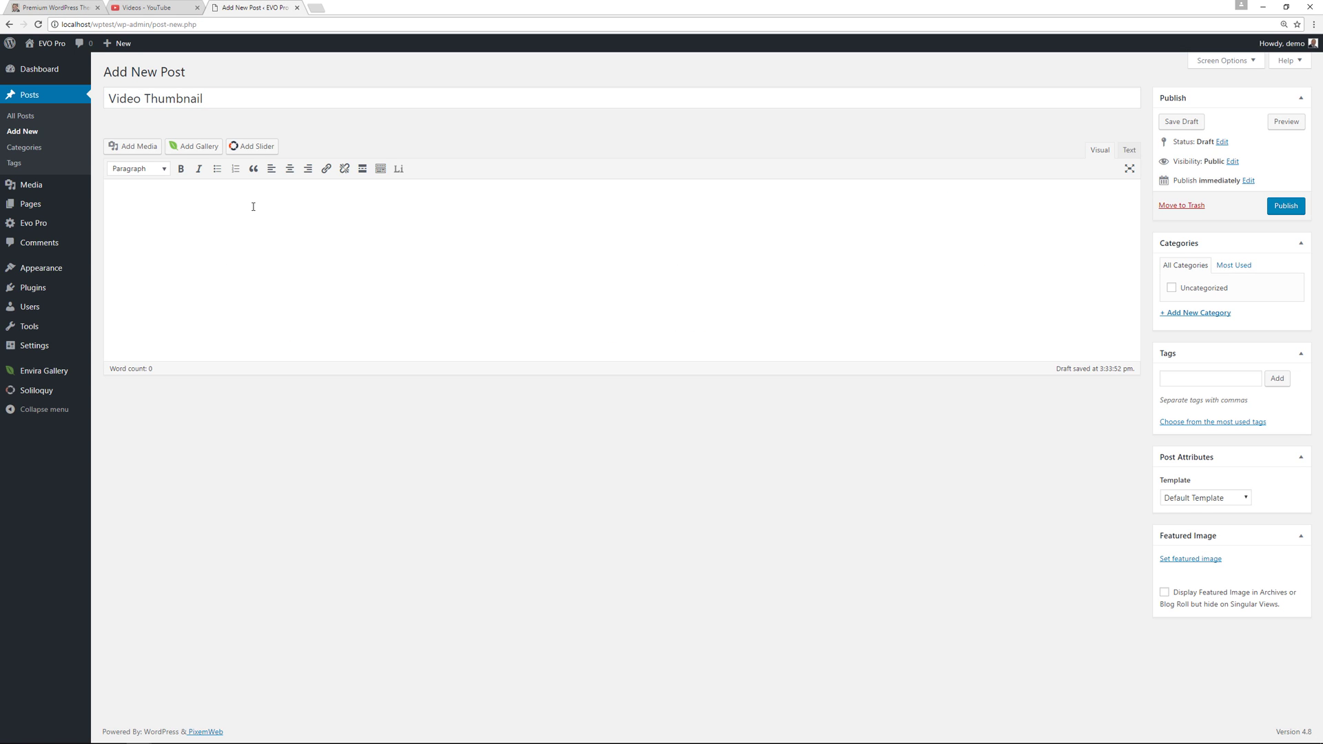
# Embed the YouTube link, add 130 words of lorem ipsum, and enable archive-only featured image display.
pyautogui.click(253, 207)
pyautogui.hotkey('ctrl', 'v')
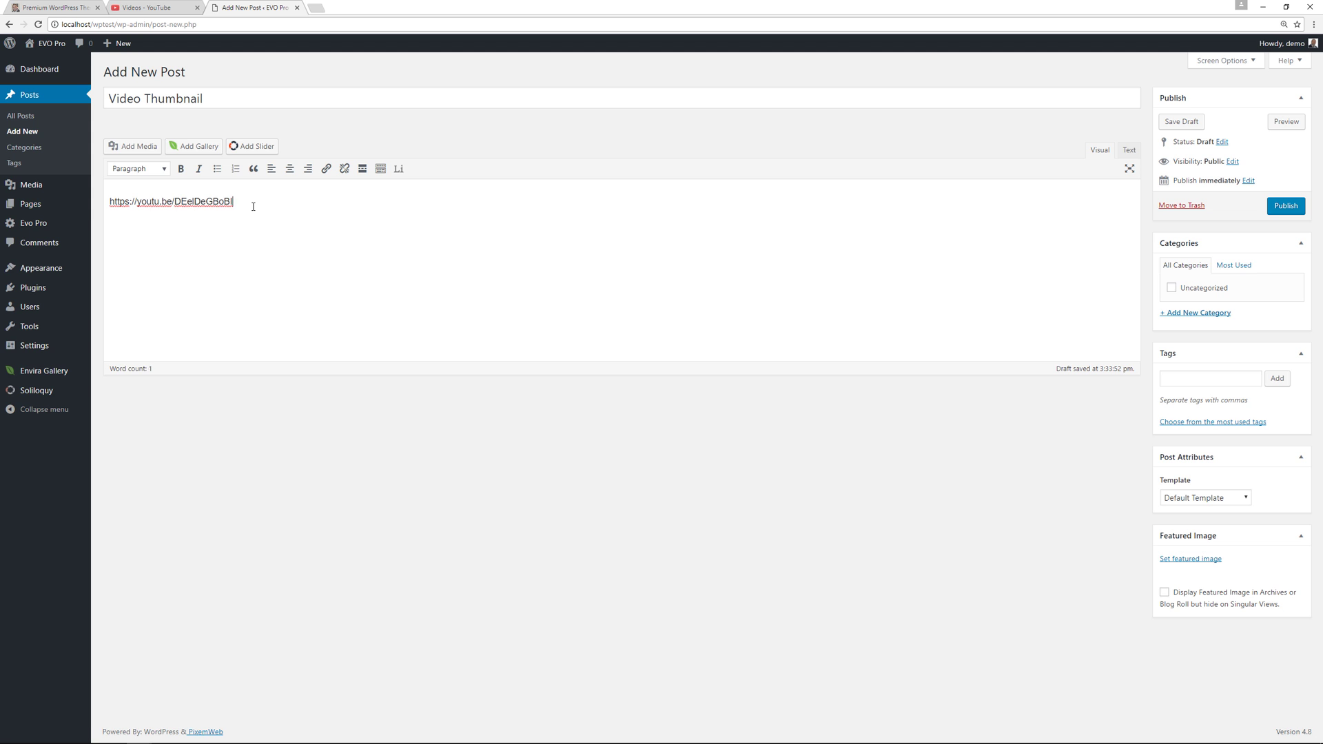
pyautogui.click(398, 168)
pyautogui.click(720, 419)
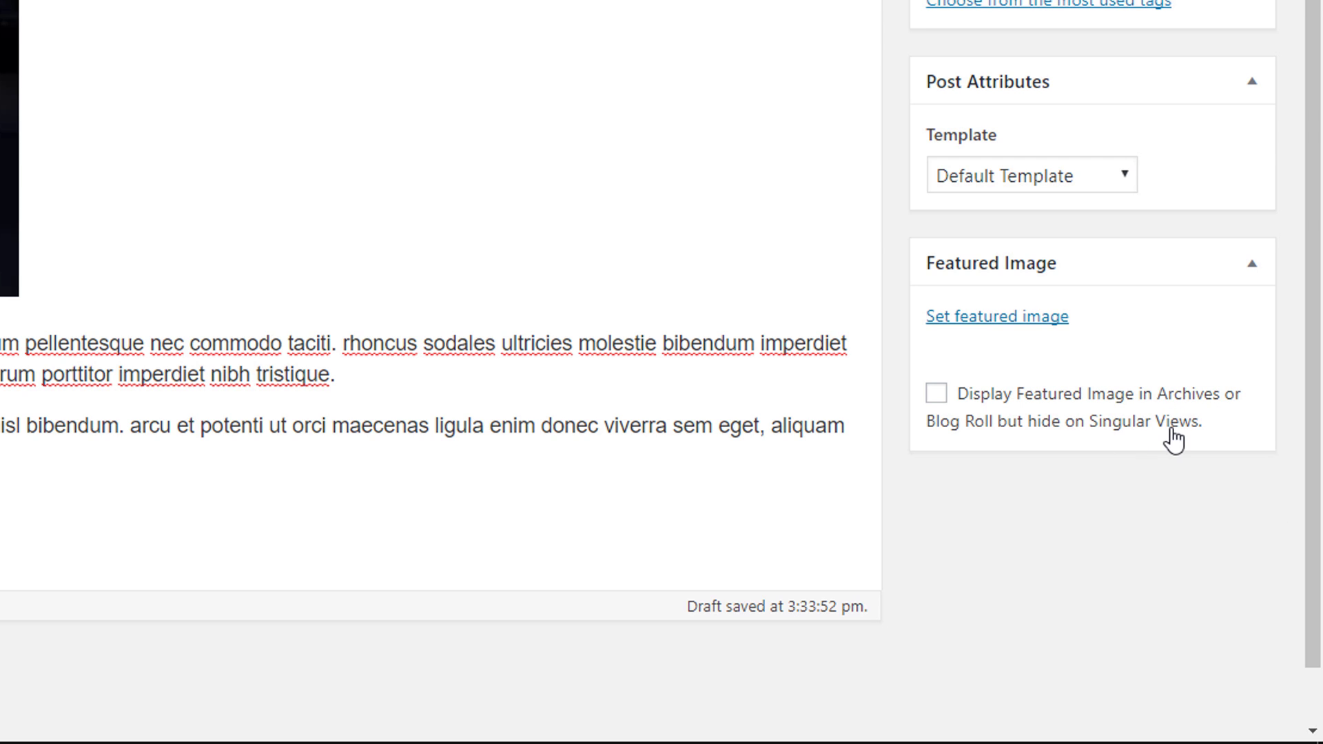
pyautogui.click(937, 394)
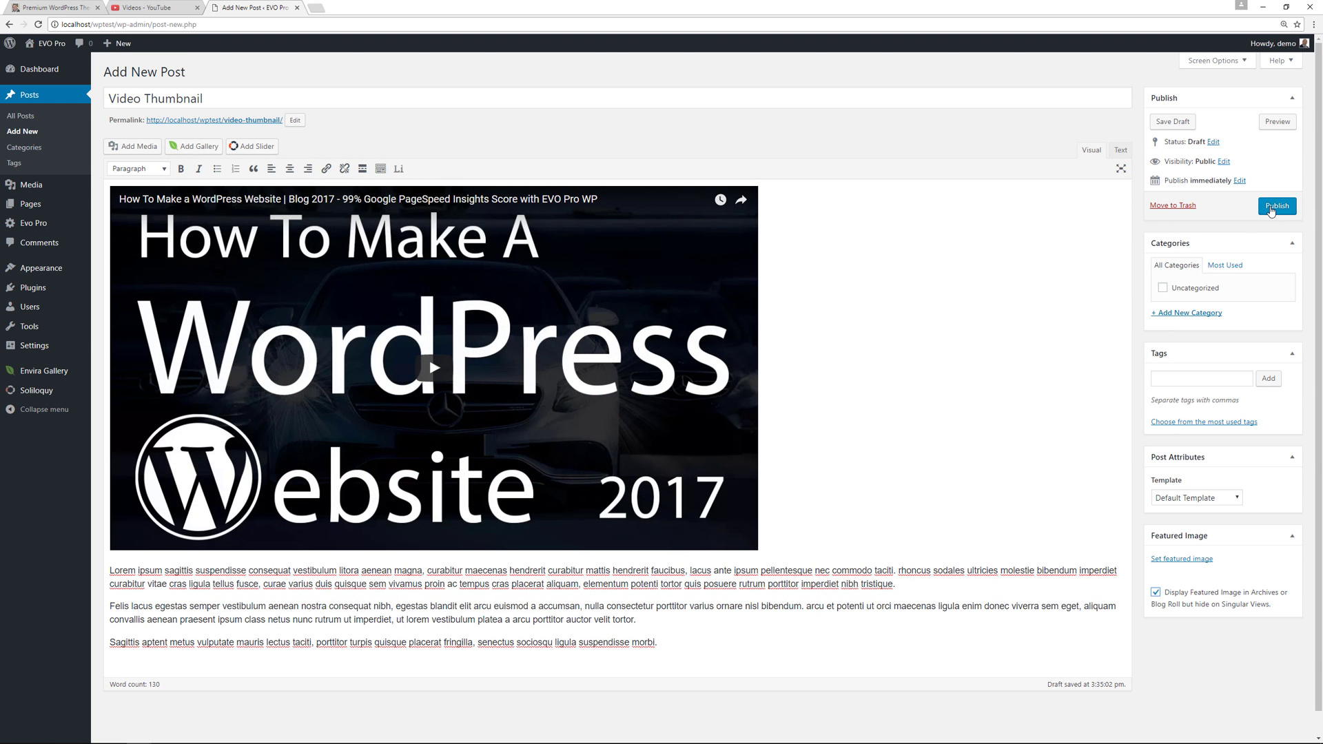
# Publish the 'Video Thumbnail' post and view it on the site.
pyautogui.click(1276, 206)
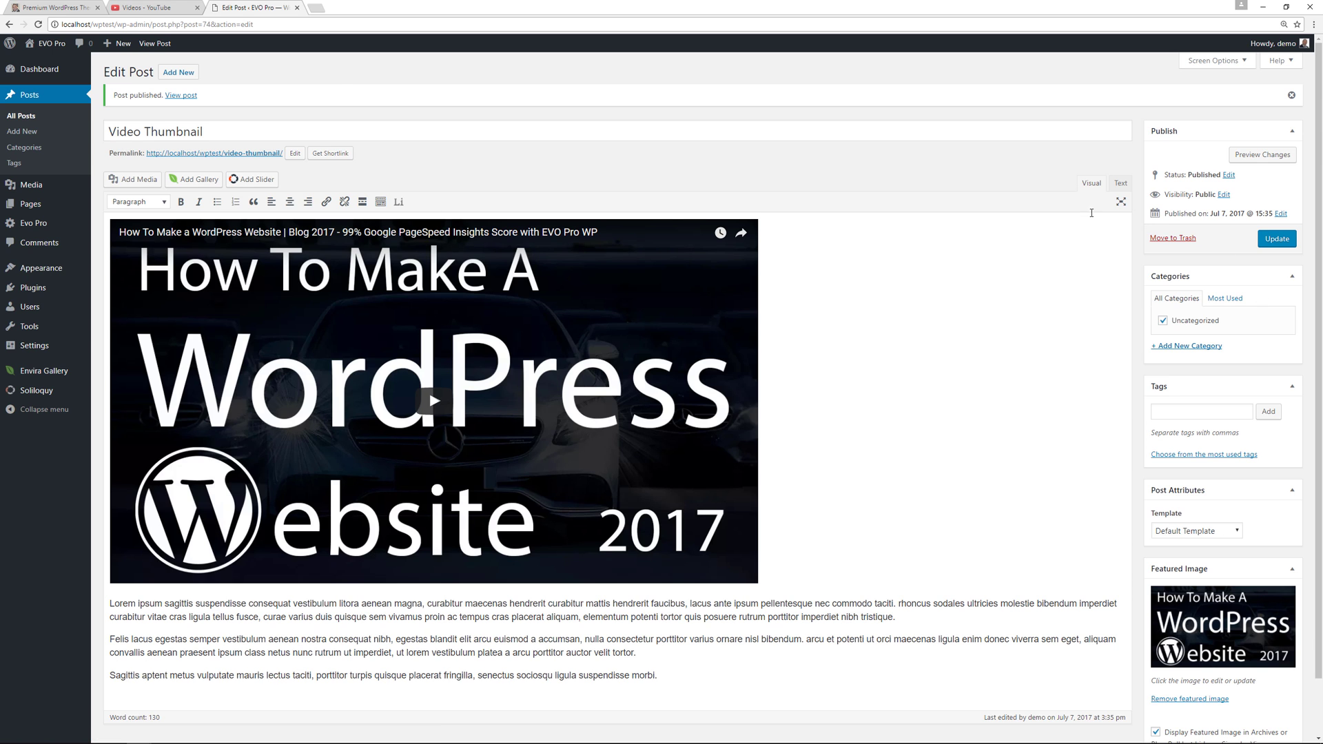
pyautogui.click(177, 98)
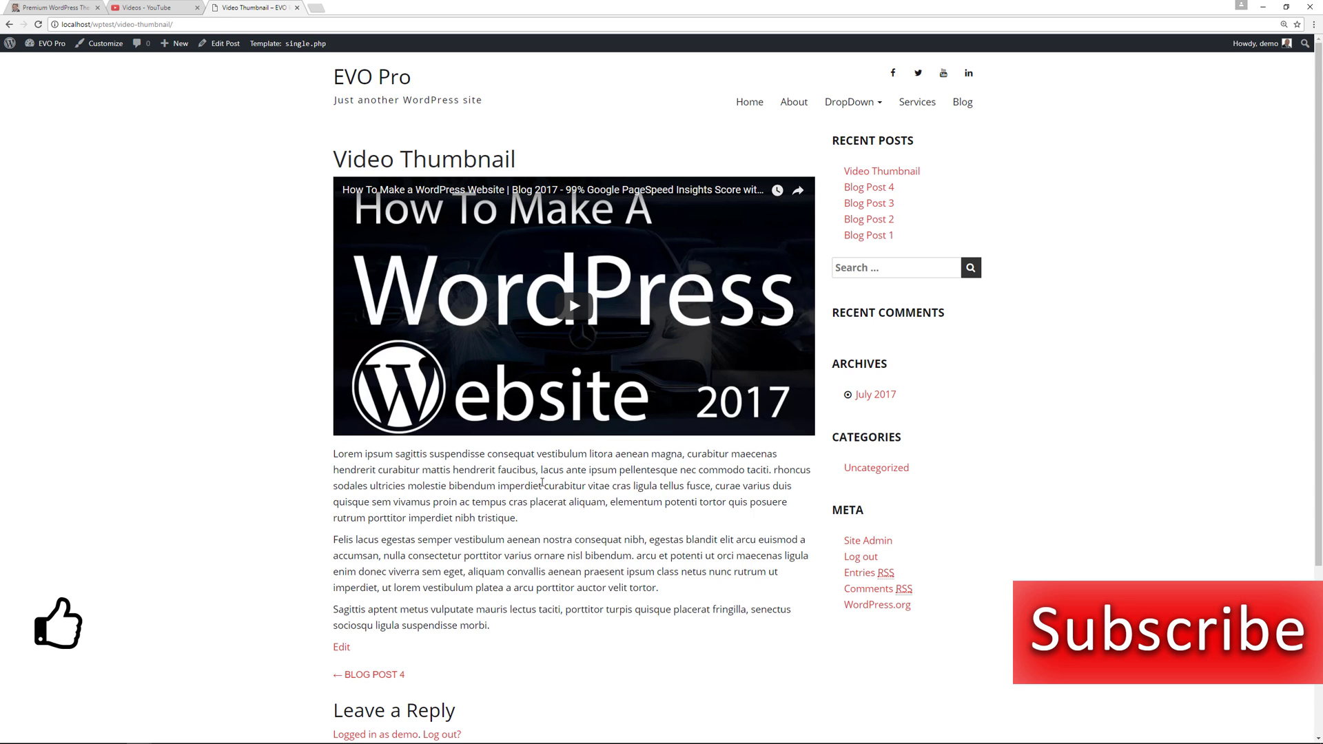
# Go to the Blog listing and open the Video Thumbnail post from its thumbnail.
pyautogui.click(963, 102)
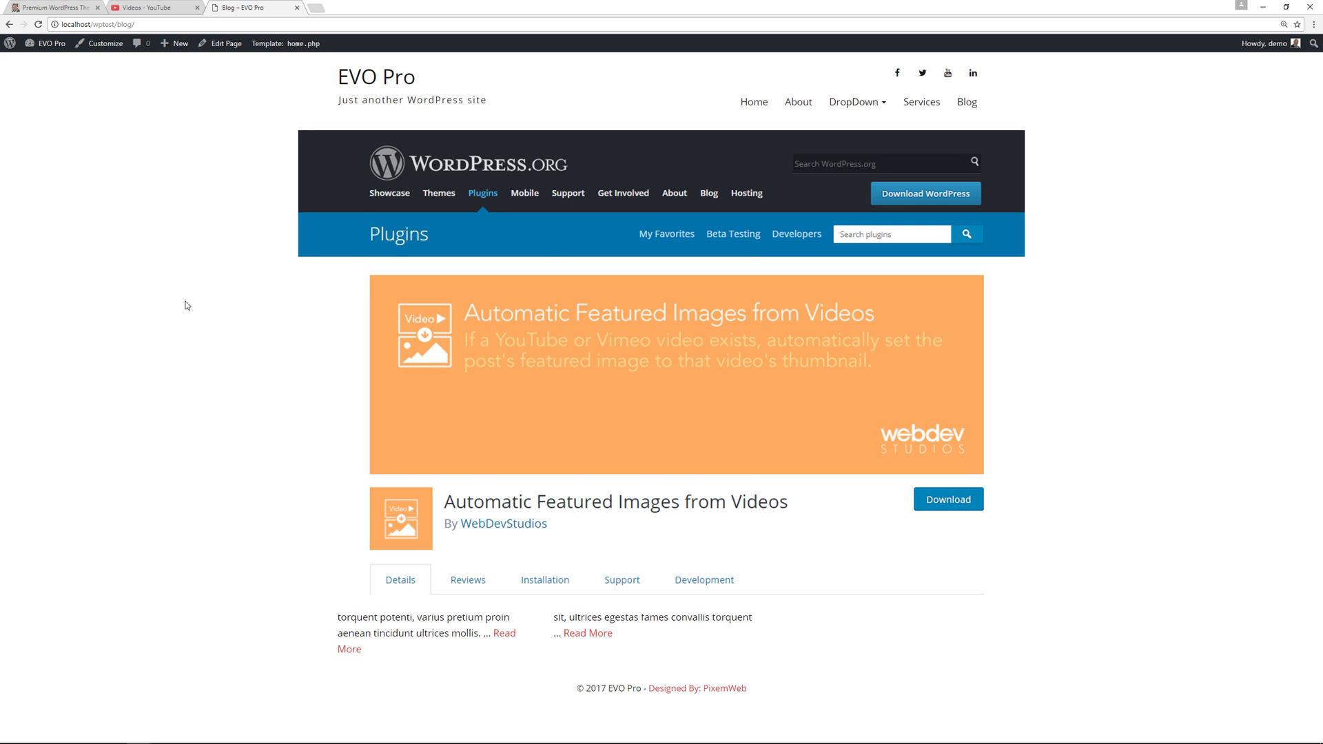
pyautogui.click(413, 240)
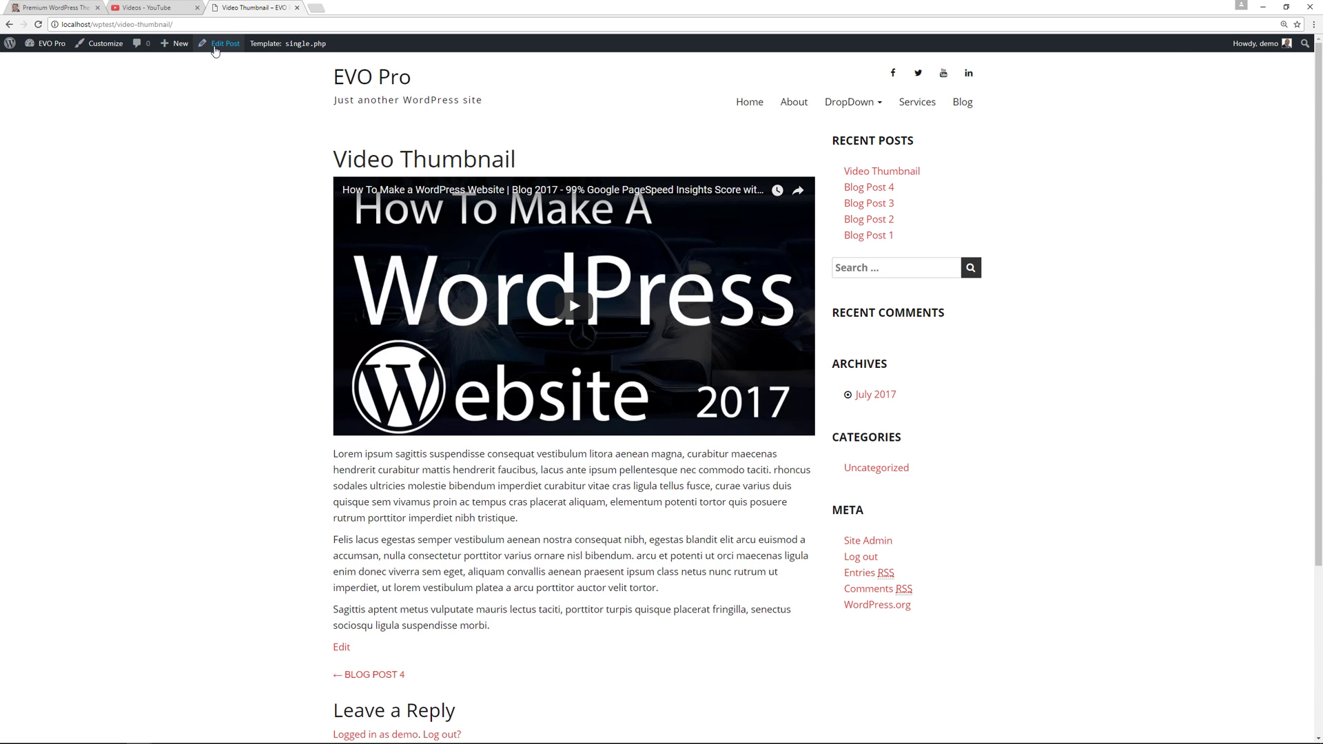
# Untick archive-only featured image display, update the post, and view the result.
pyautogui.click(216, 45)
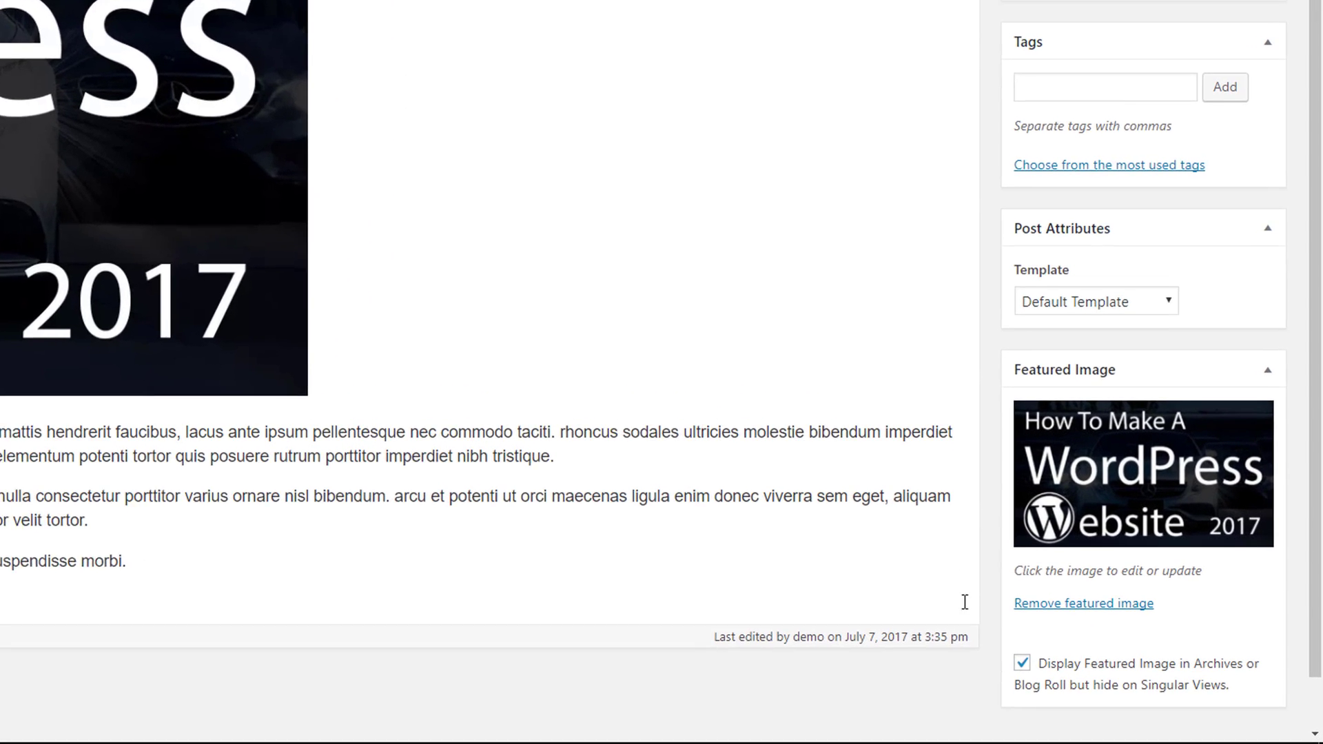
pyautogui.click(1022, 663)
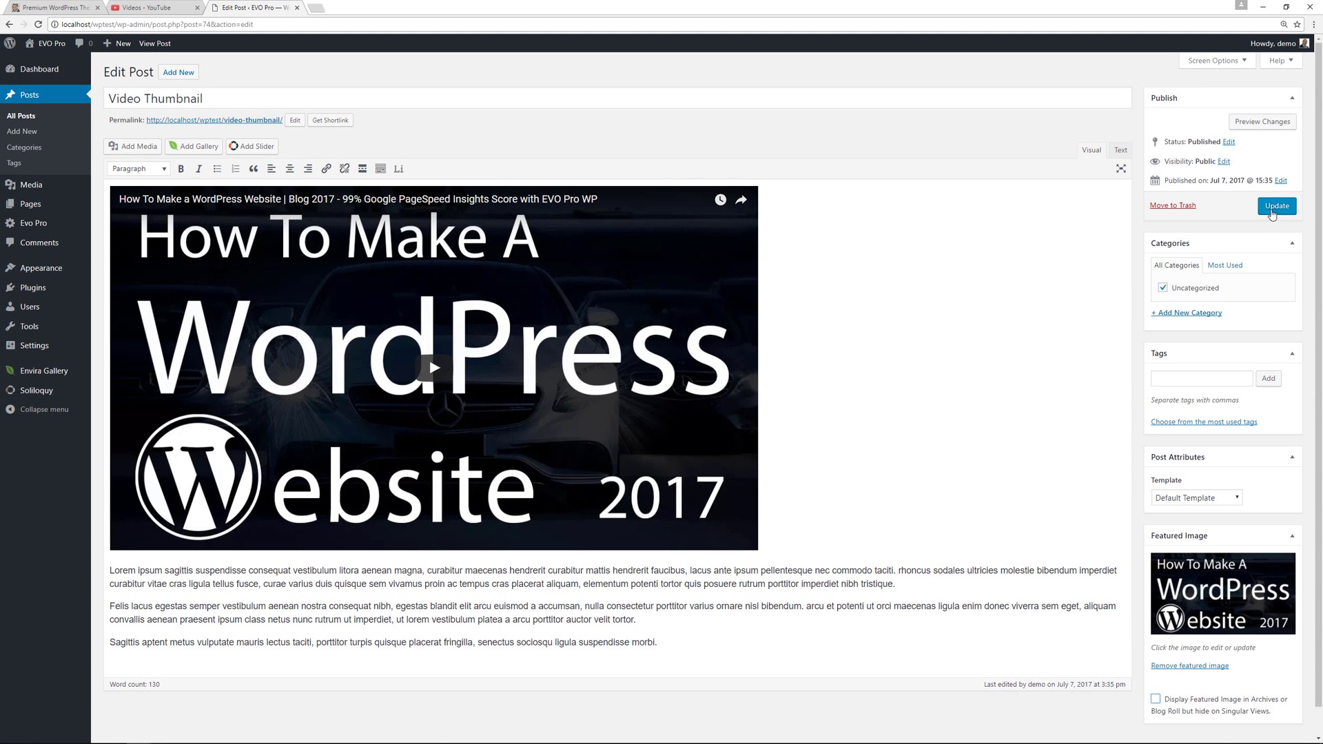
pyautogui.click(1276, 206)
pyautogui.click(177, 98)
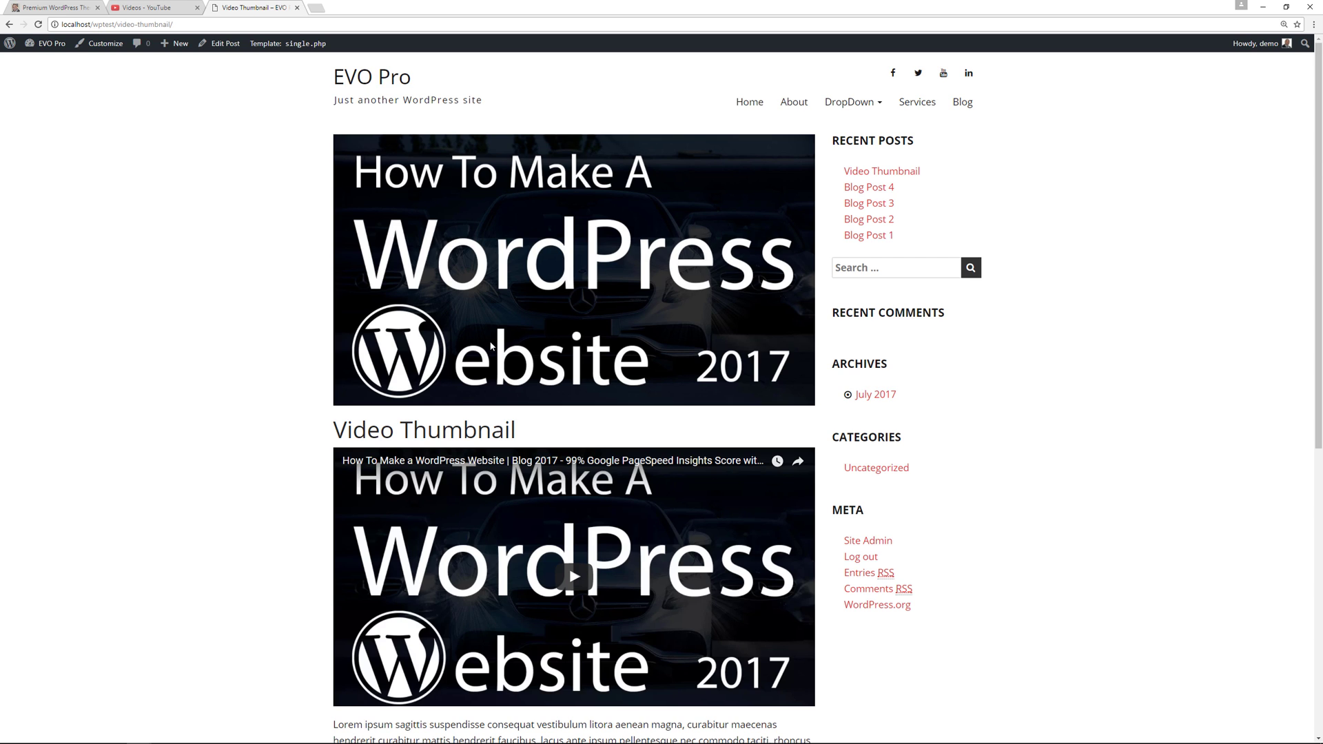
# Reopen the Video Thumbnail post from the Blog listing in the editor.
pyautogui.scroll(-1, 228, 411)
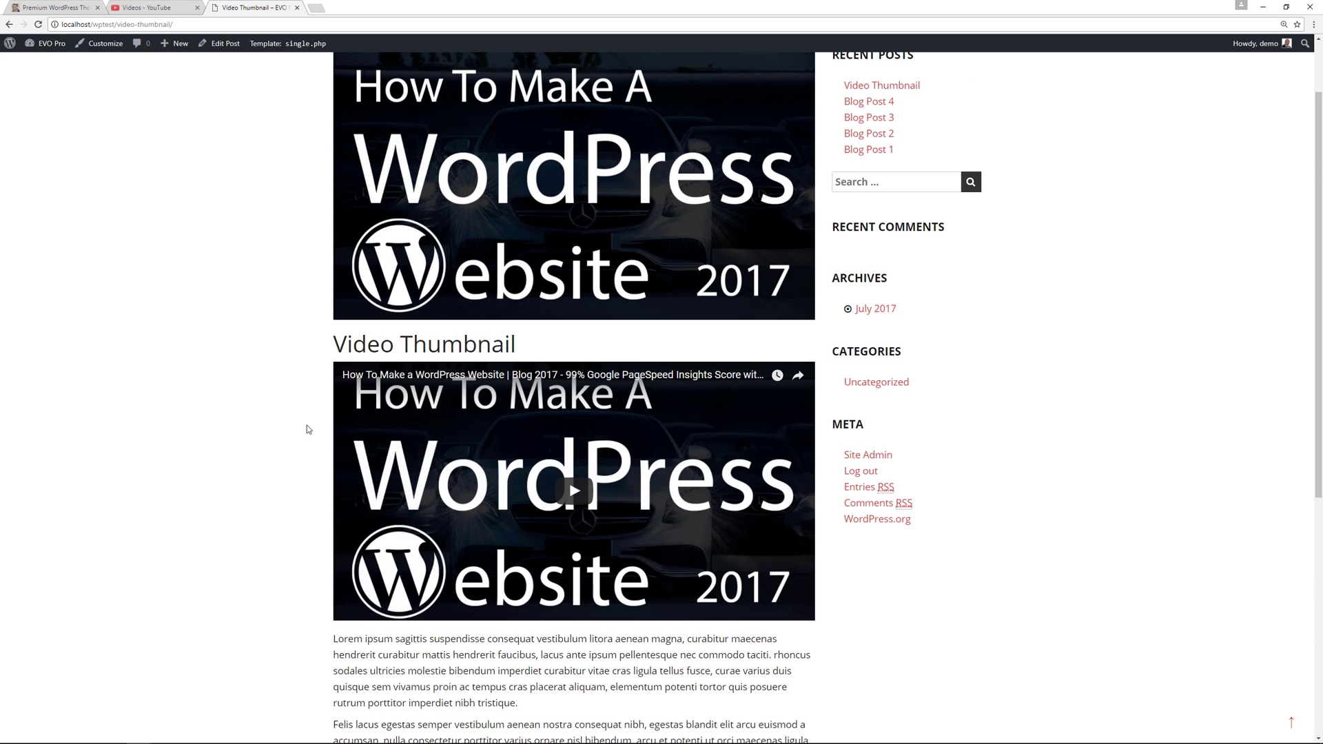
pyautogui.scroll(1, 926, 159)
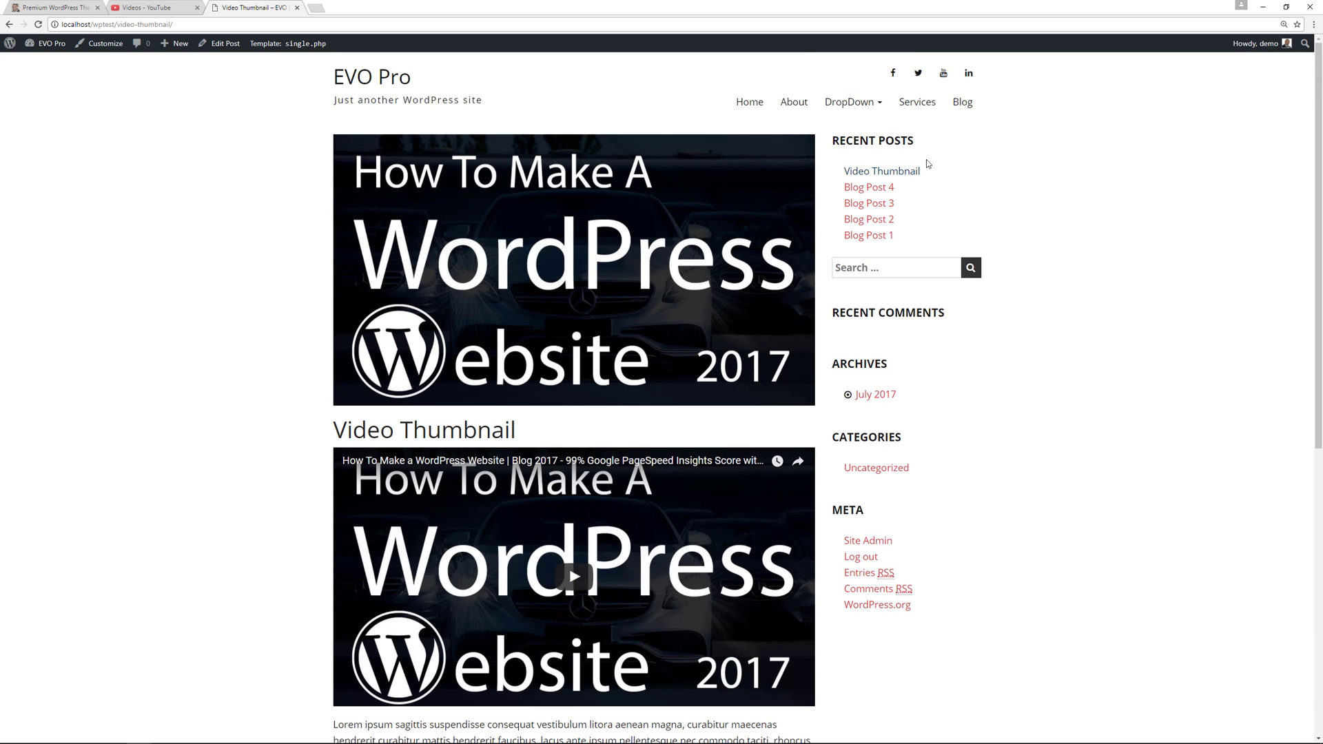
pyautogui.click(967, 102)
pyautogui.click(426, 203)
pyautogui.click(226, 48)
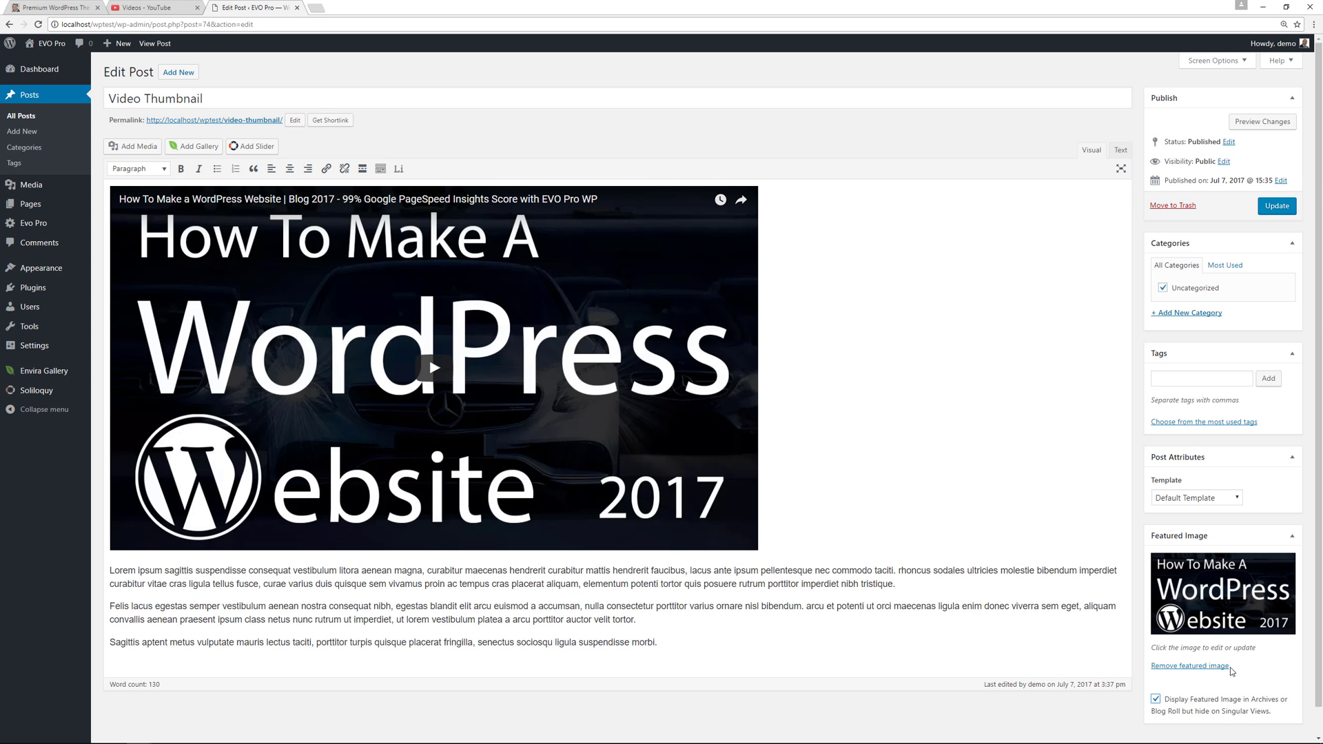
# Update the post, confirm its page shows only the video, then open the admin Dashboard.
pyautogui.click(1276, 206)
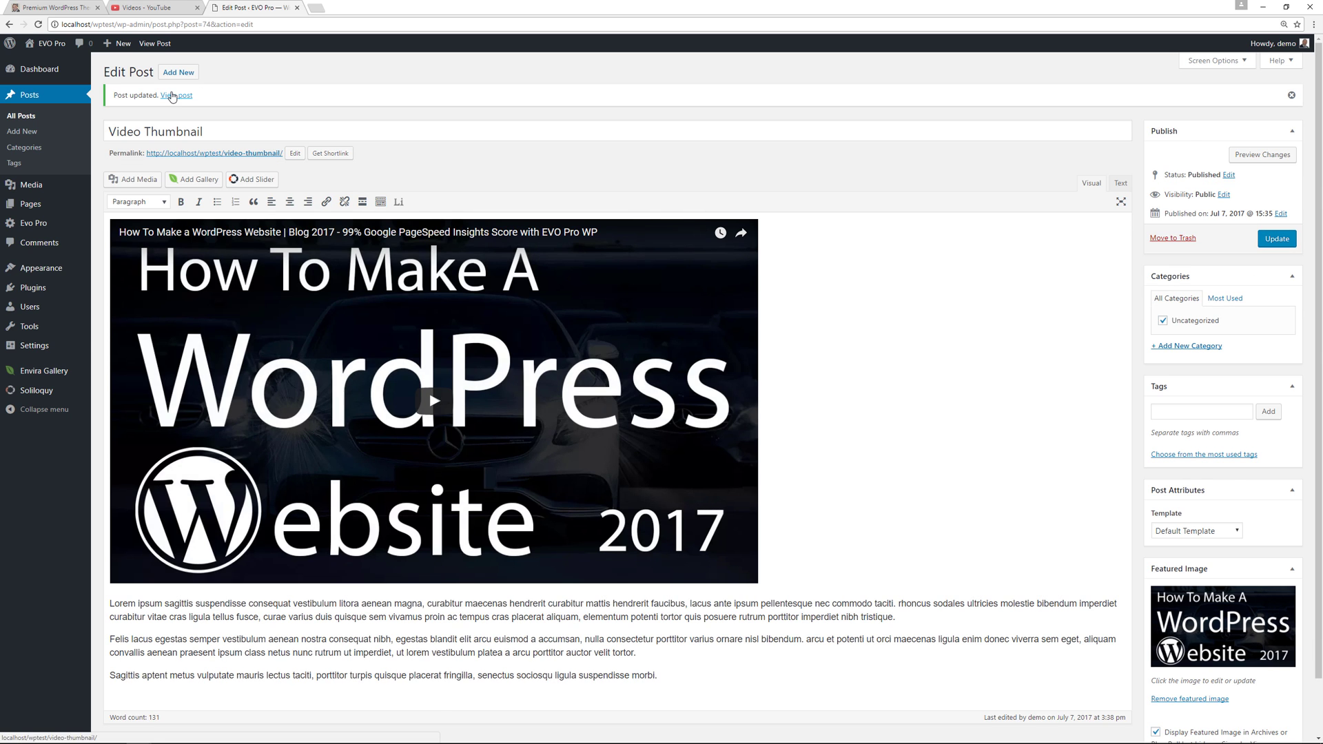
pyautogui.click(171, 96)
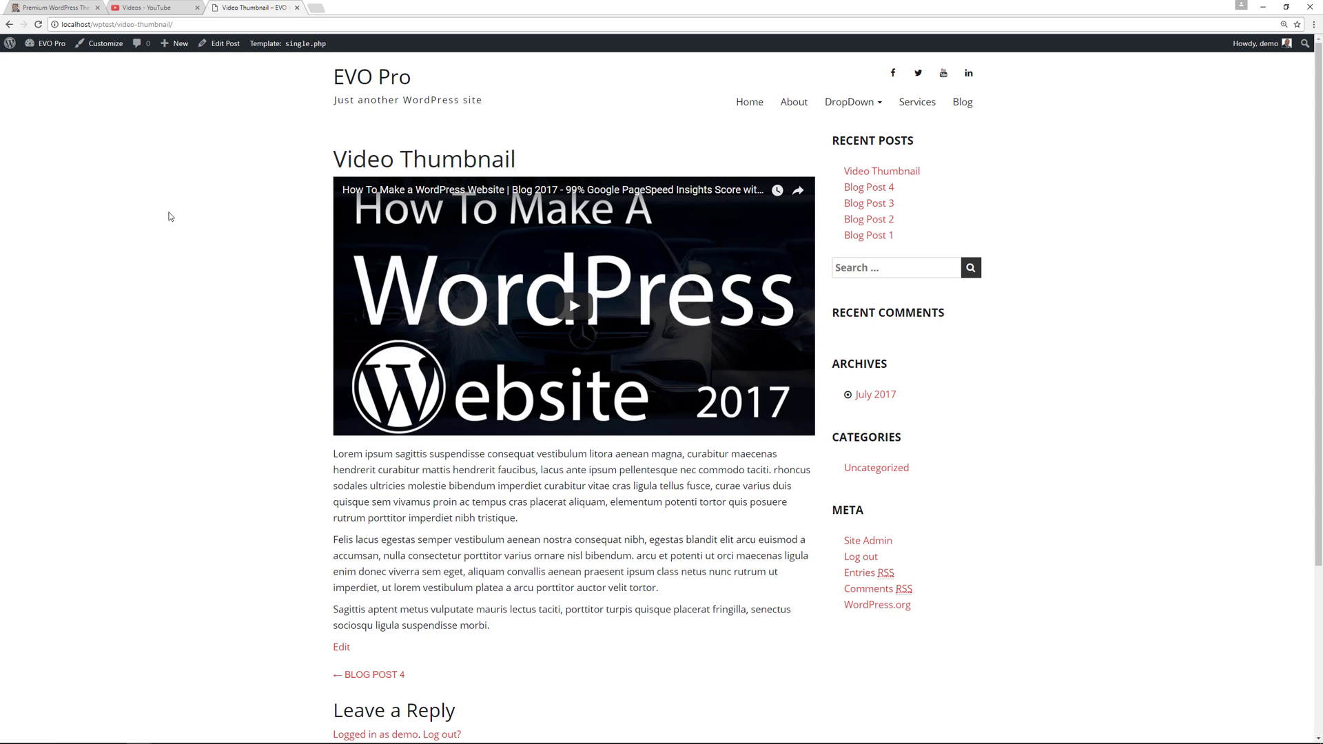
pyautogui.click(42, 63)
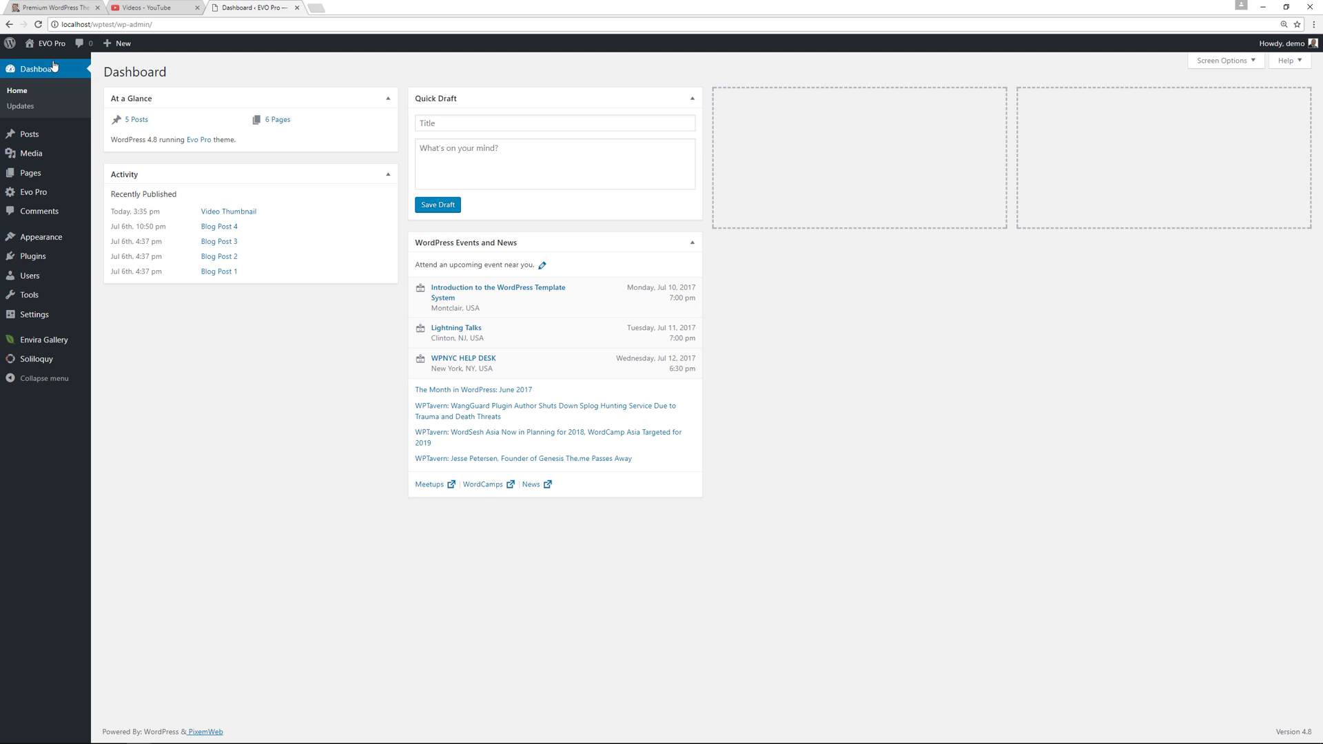
# Visit the site's home page from the EVO Pro admin bar menu to see the Video Thumbnail post.
pyautogui.moveTo(52, 43)
pyautogui.click(52, 66)
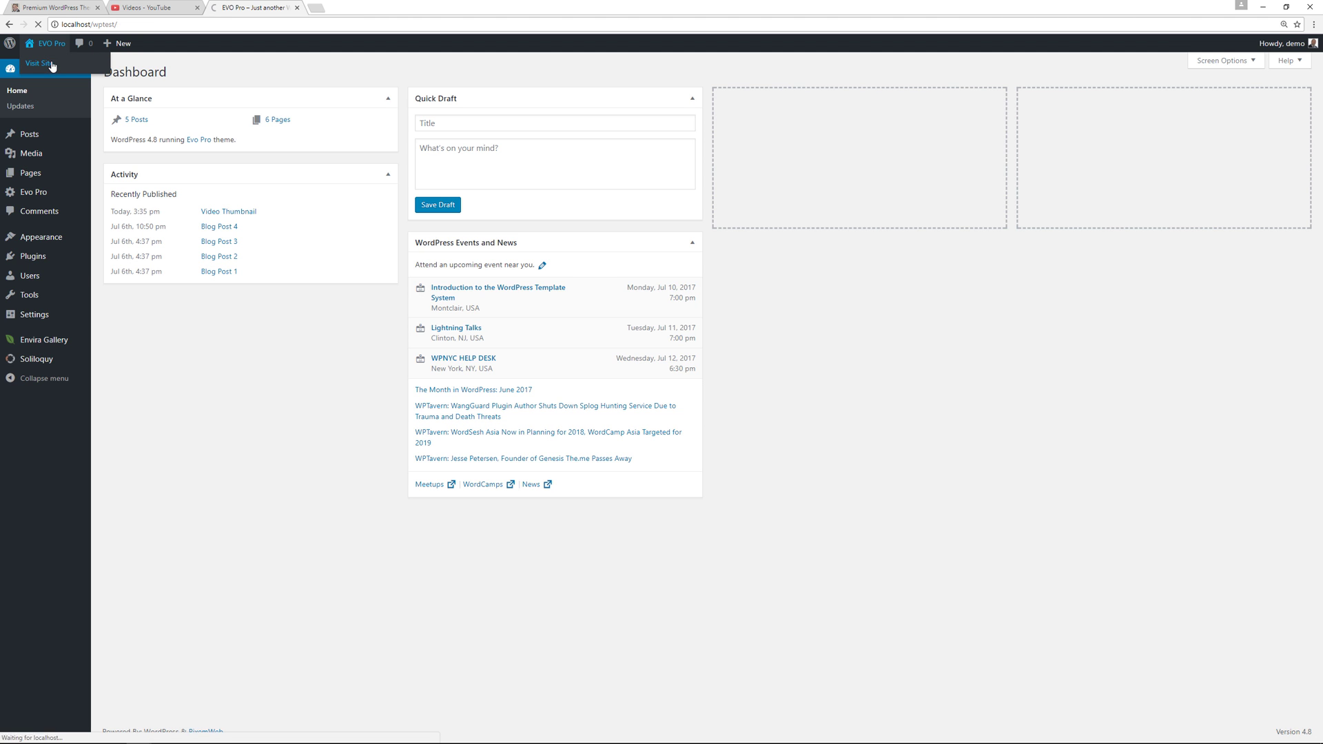